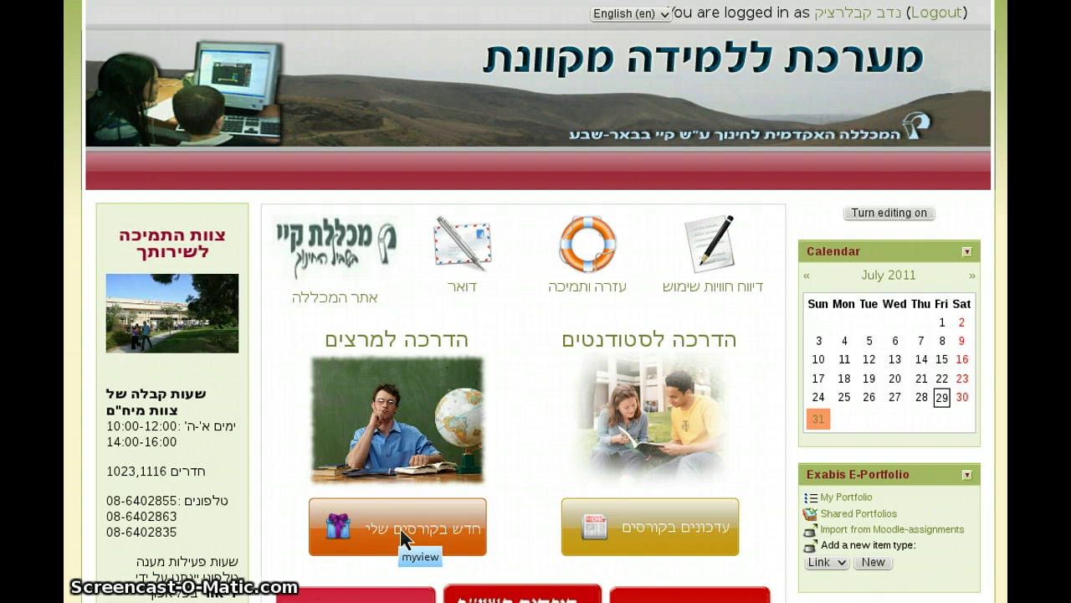
- Open 'חדש בקורסים שלי', exit full screen, and highlight 'myview' in the page address
{"action": "left_click", "coordinate": [401, 534]}
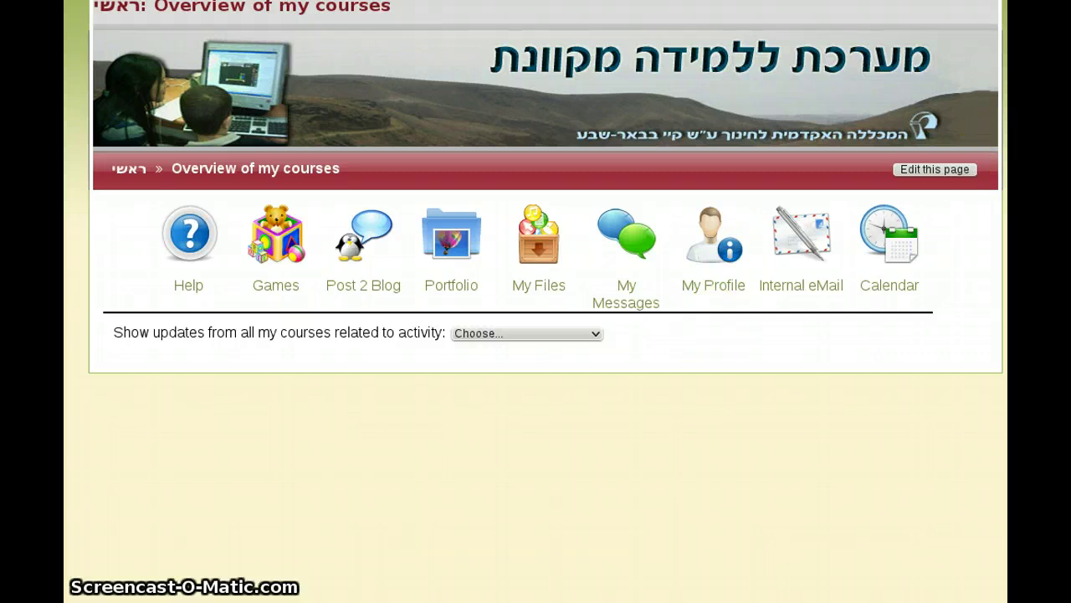
{"action": "key", "text": "F11"}
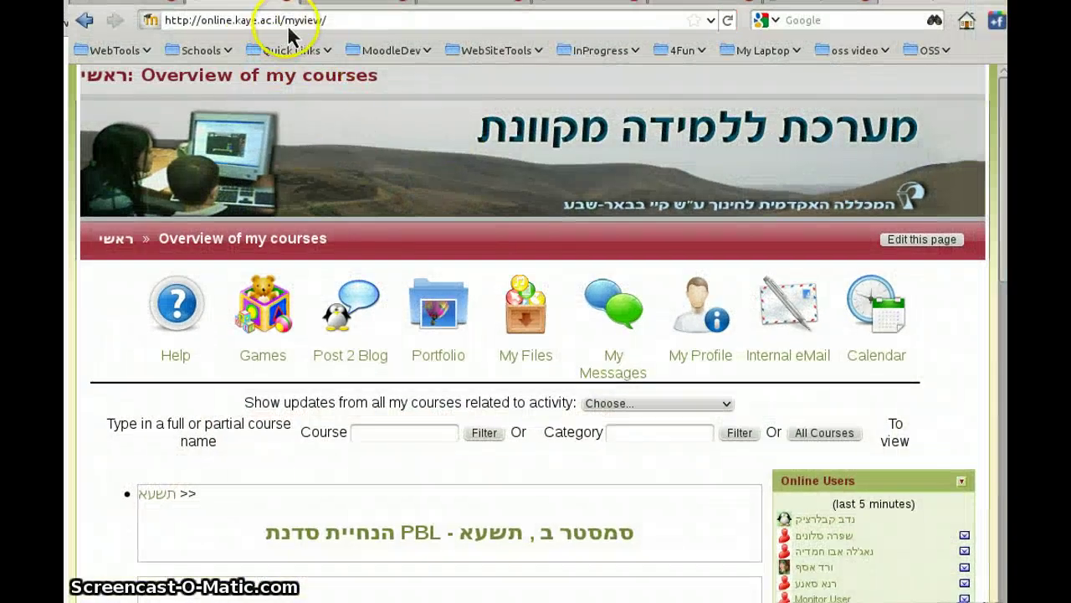
{"action": "double_click", "coordinate": [319, 22]}
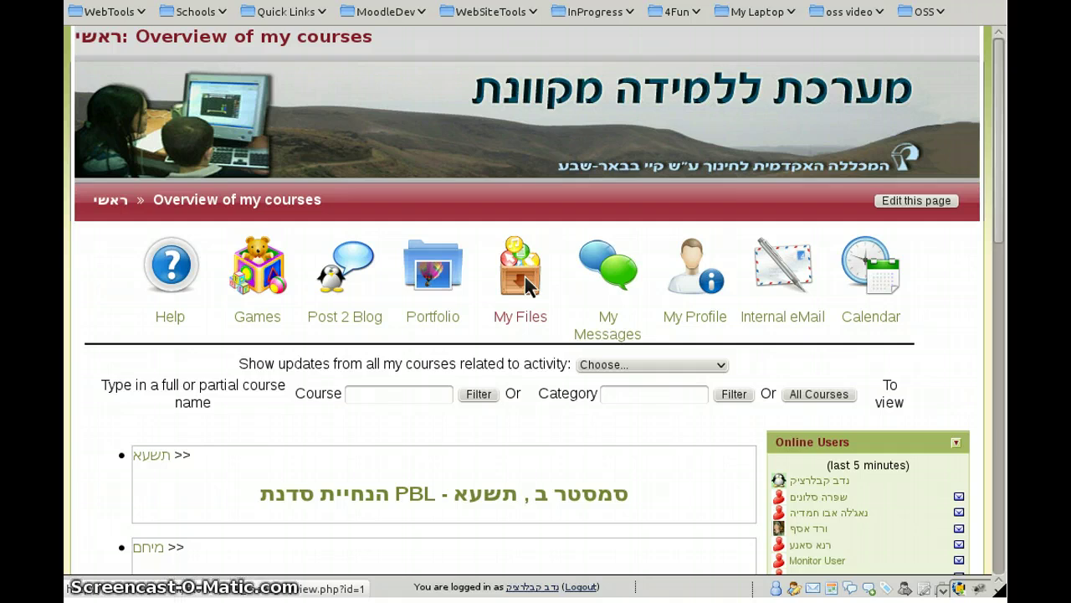
{"action": "left_click", "coordinate": [606, 316]}
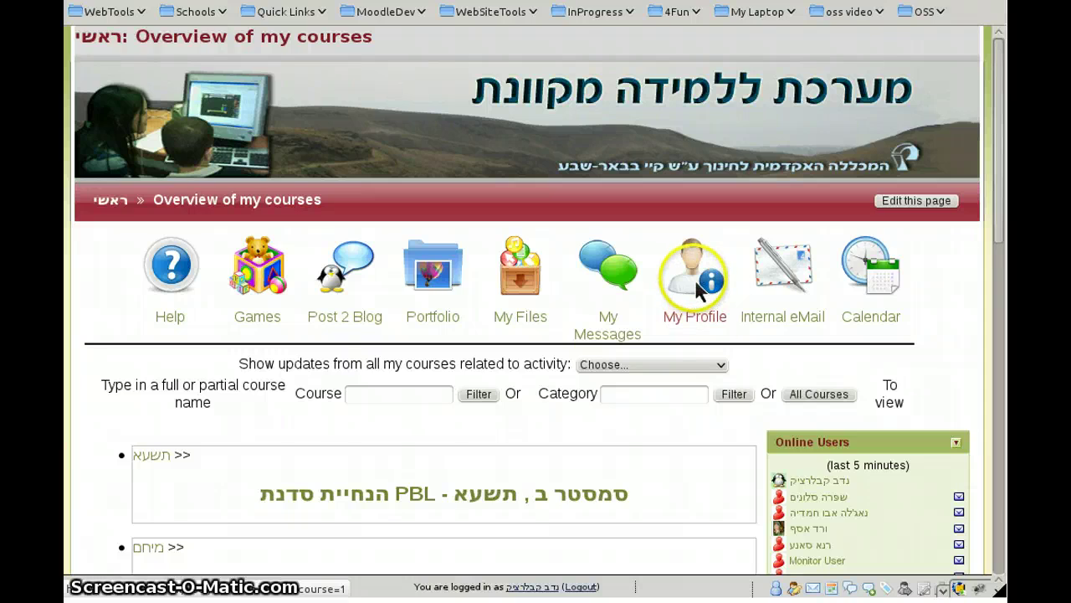
{"action": "left_click", "coordinate": [785, 274]}
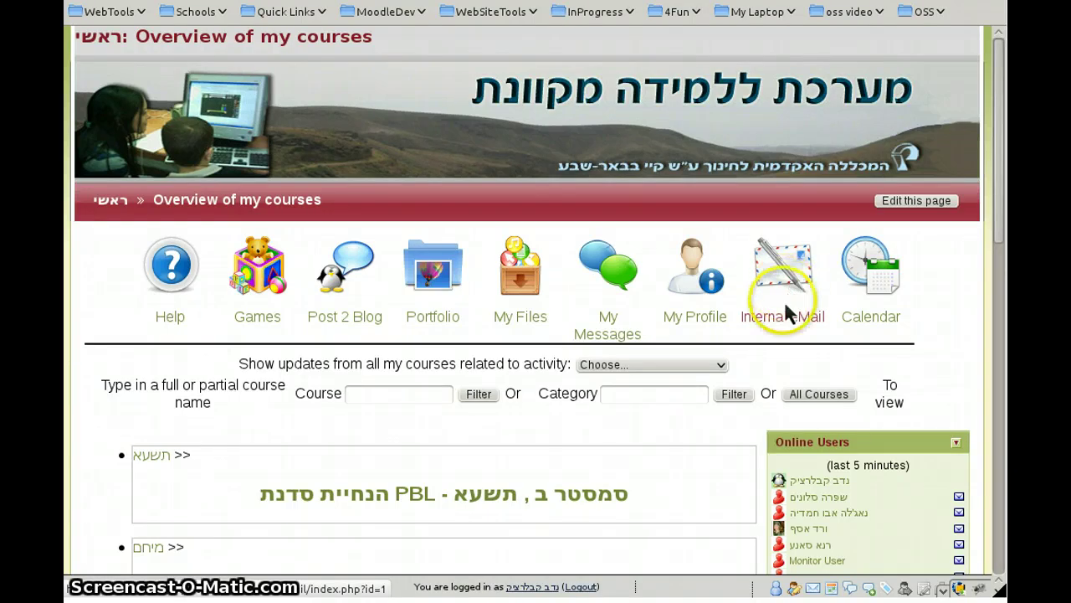
{"action": "left_click", "coordinate": [870, 326]}
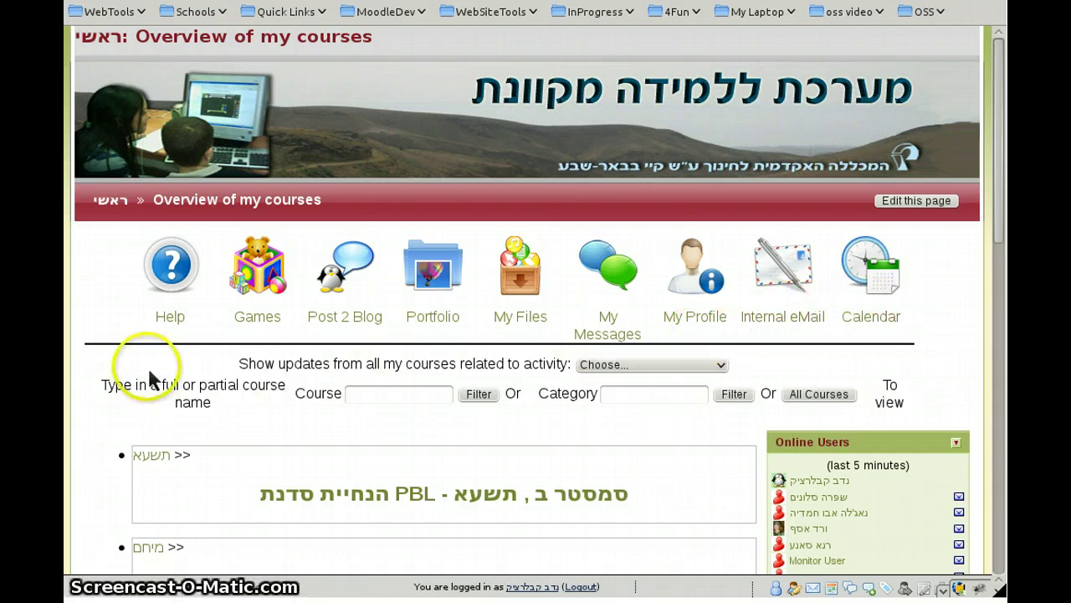
{"action": "left_click_drag", "start_coordinate": [239, 369], "coordinate": [559, 377]}
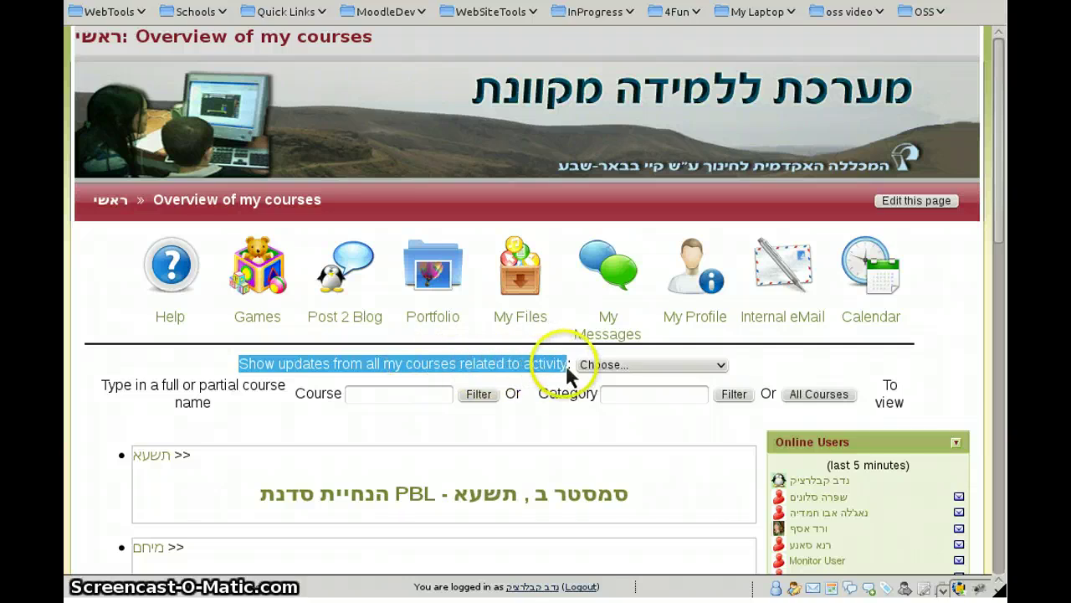
{"action": "left_click", "coordinate": [578, 377]}
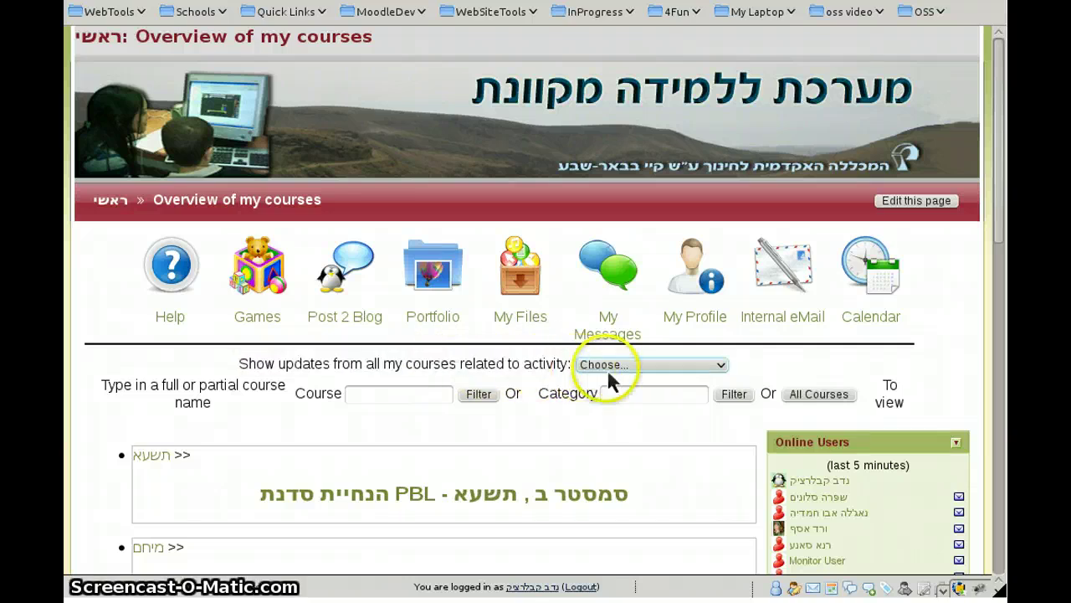
{"action": "left_click", "coordinate": [662, 367]}
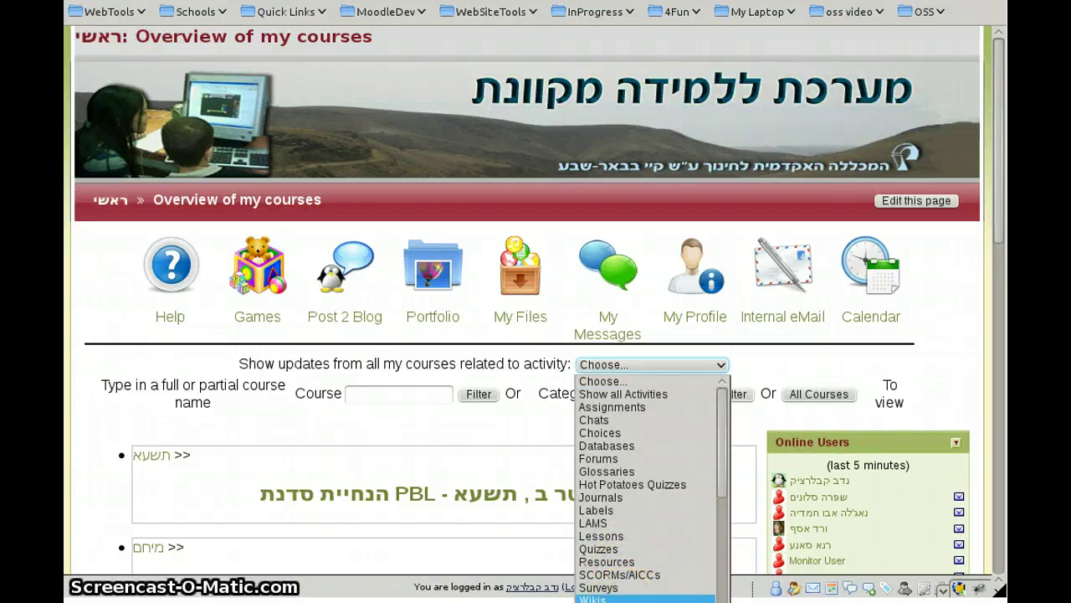
{"action": "left_click", "coordinate": [763, 378]}
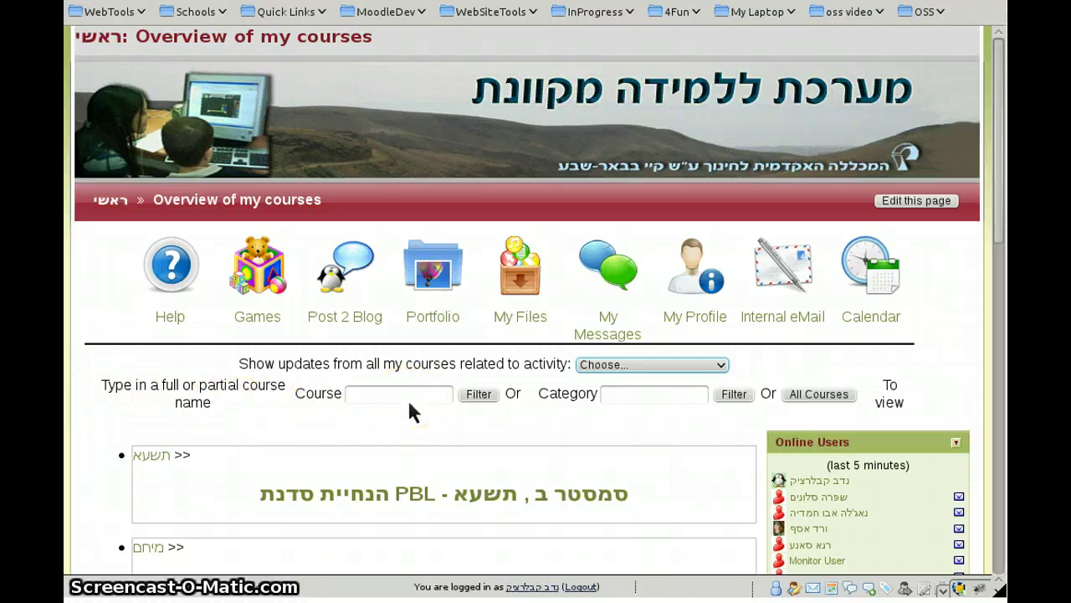
- Enter 'geo' as the course name filter, then move to the Category filter field
{"action": "scroll", "coordinate": [406, 397], "scroll_direction": "down", "scroll_amount": 4}
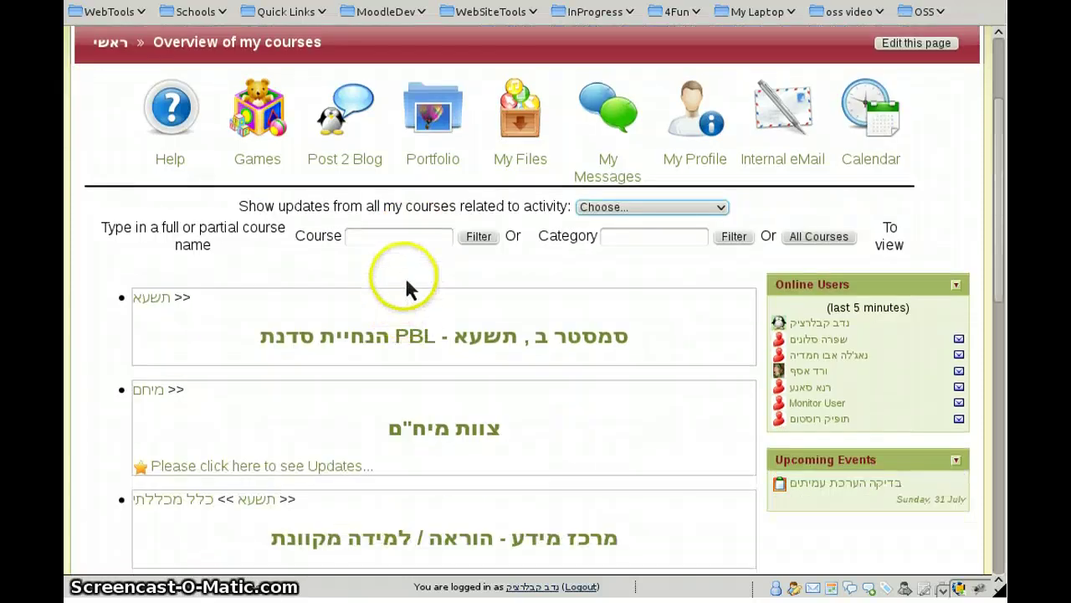
{"action": "left_click", "coordinate": [405, 237]}
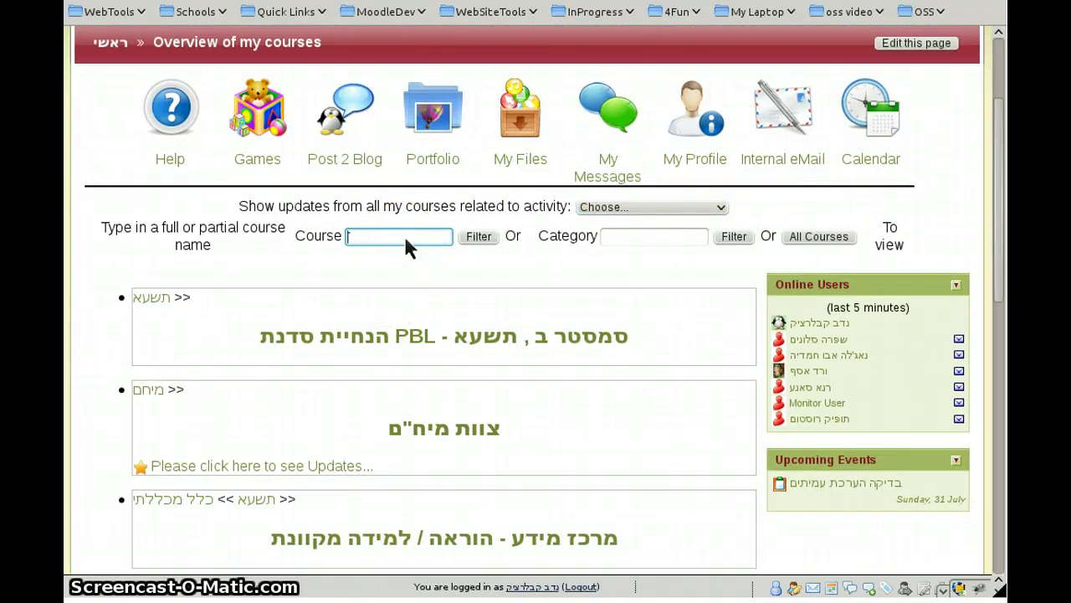
{"action": "type", "text": "geo"}
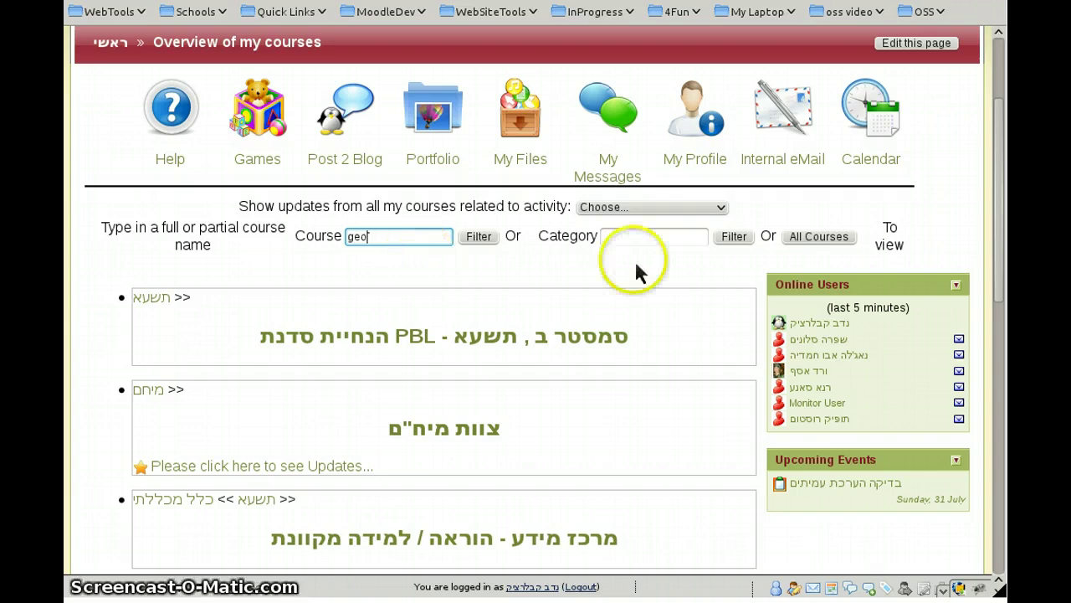
{"action": "left_click", "coordinate": [641, 237]}
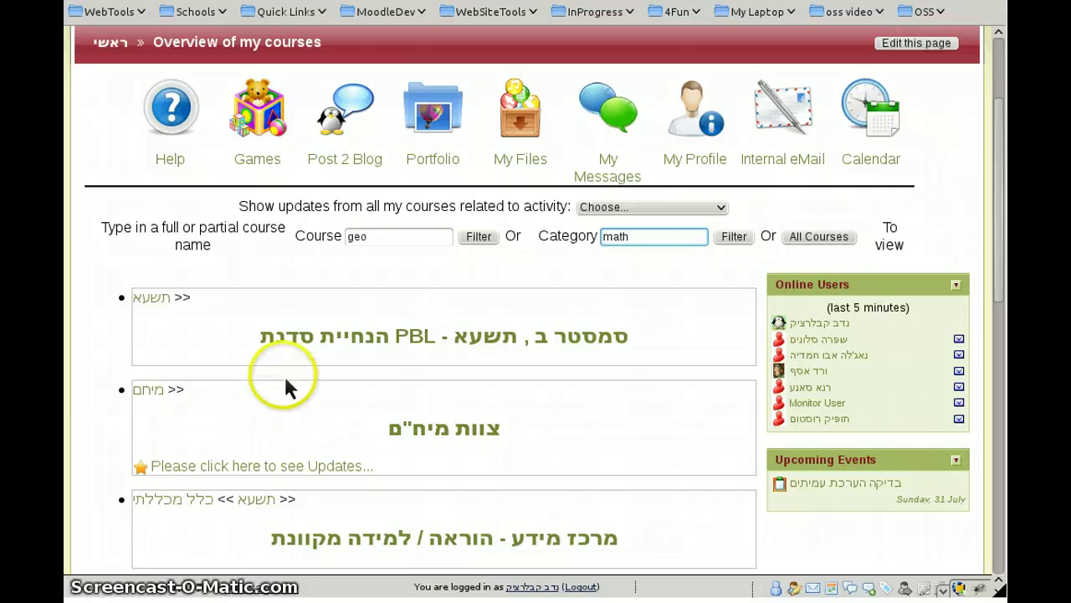
- Expand the recent updates of the מיחם course and scroll through them
{"action": "scroll", "coordinate": [323, 391], "scroll_direction": "down", "scroll_amount": 3}
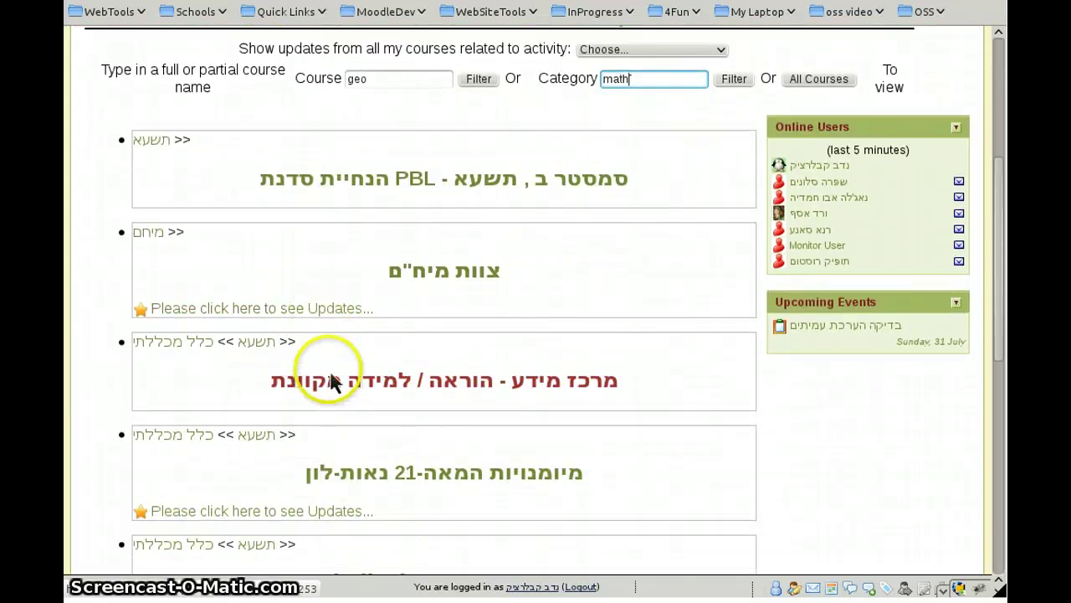
{"action": "scroll", "coordinate": [338, 360], "scroll_direction": "down", "scroll_amount": 3}
{"action": "scroll", "coordinate": [339, 351], "scroll_direction": "down", "scroll_amount": 3}
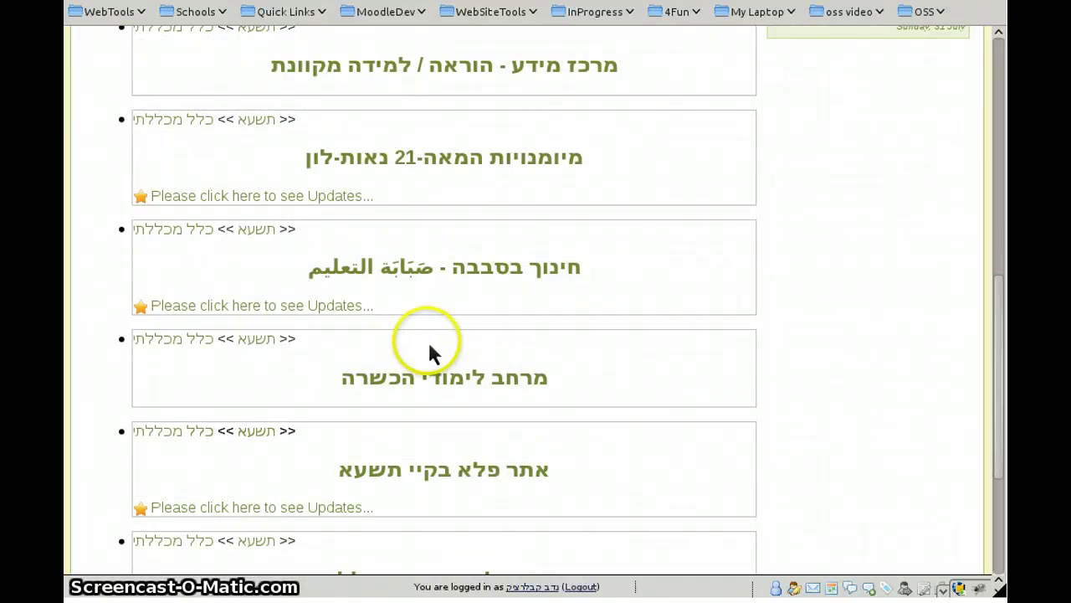
{"action": "scroll", "coordinate": [425, 348], "scroll_direction": "up", "scroll_amount": 8}
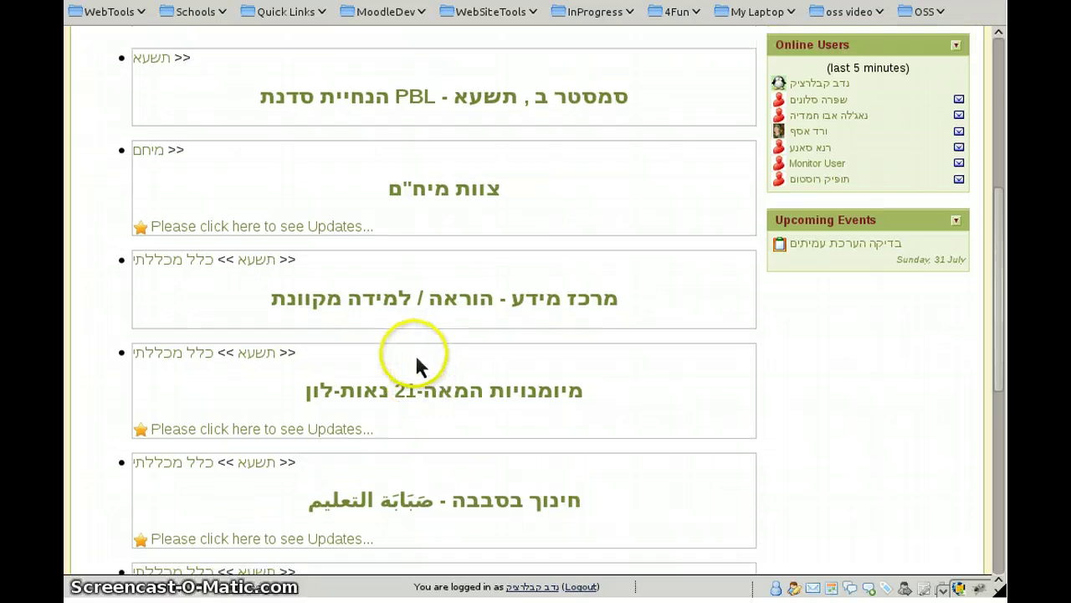
{"action": "scroll", "coordinate": [288, 364], "scroll_direction": "down", "scroll_amount": 3}
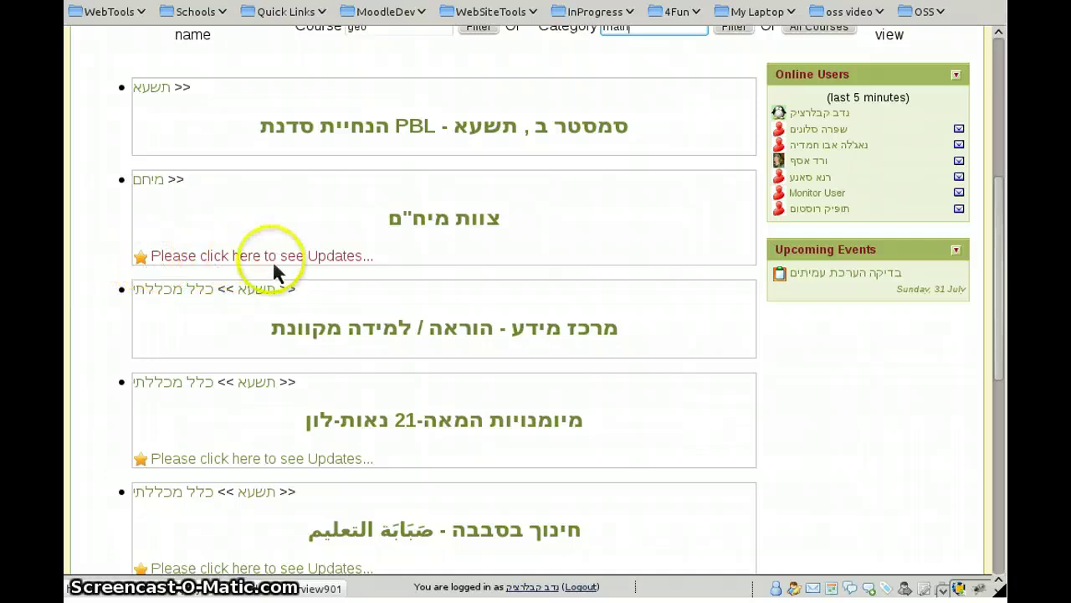
{"action": "left_click", "coordinate": [243, 261]}
{"action": "scroll", "coordinate": [241, 256], "scroll_direction": "down", "scroll_amount": 5}
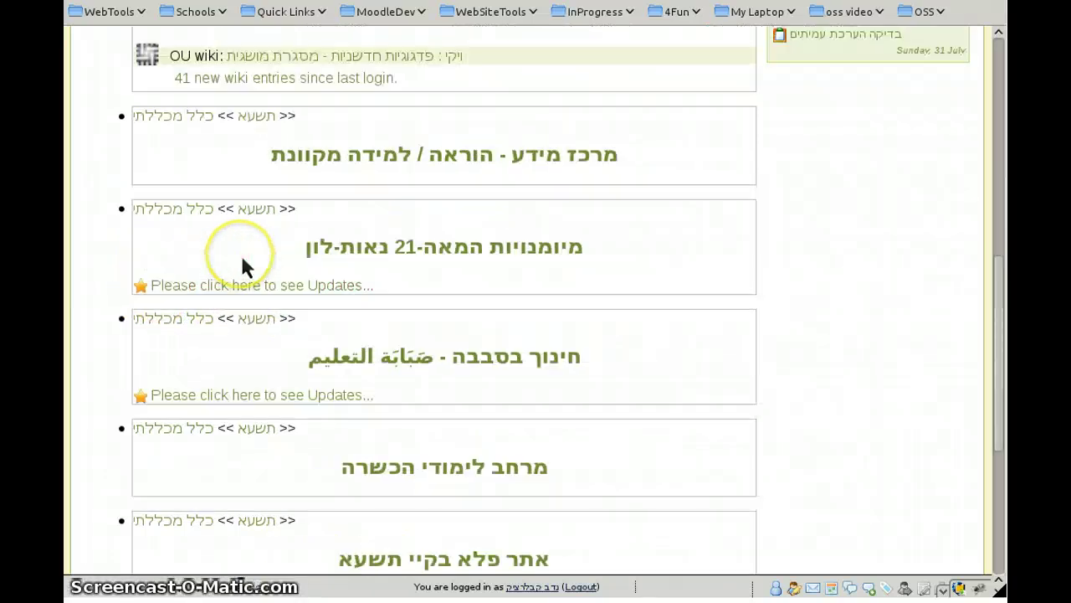
{"action": "scroll", "coordinate": [371, 276], "scroll_direction": "up", "scroll_amount": 4}
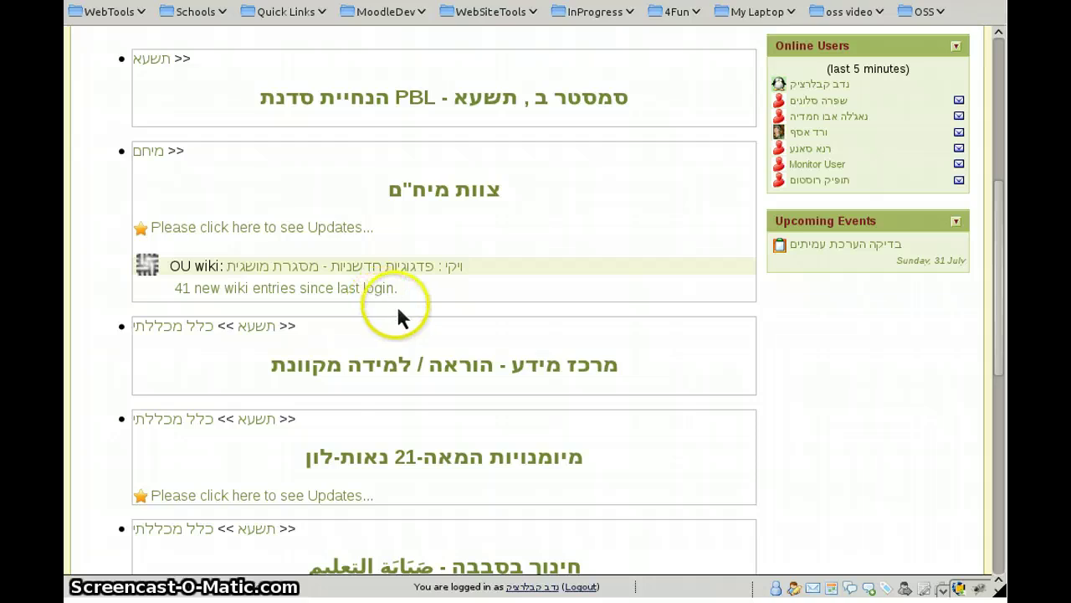
- Expand and review the updates for the מיומנויות המאה-21 course
{"action": "scroll", "coordinate": [368, 339], "scroll_direction": "down", "scroll_amount": 3}
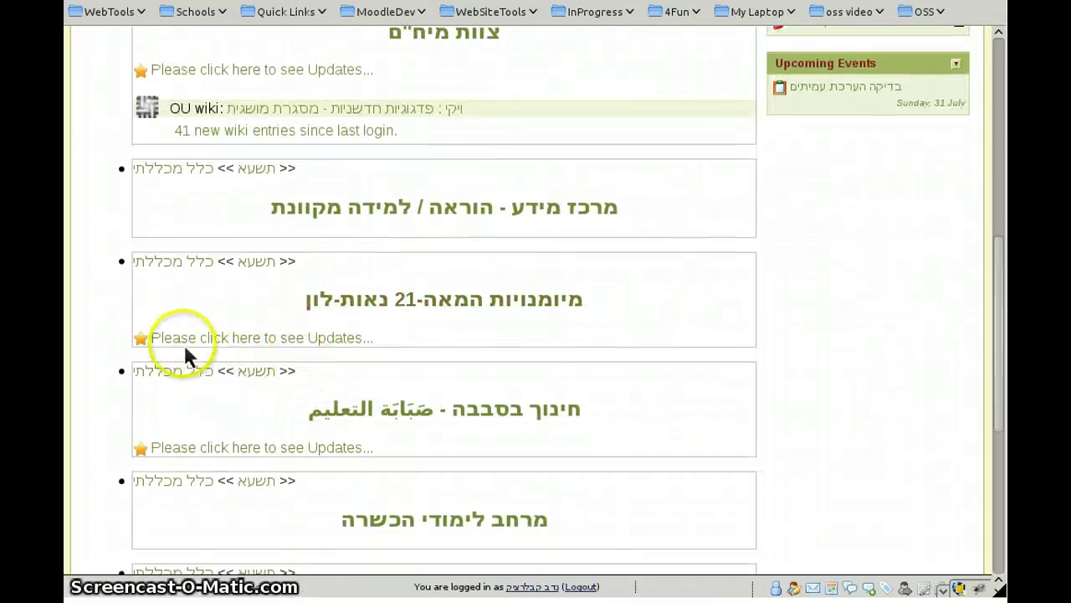
{"action": "left_click", "coordinate": [179, 339]}
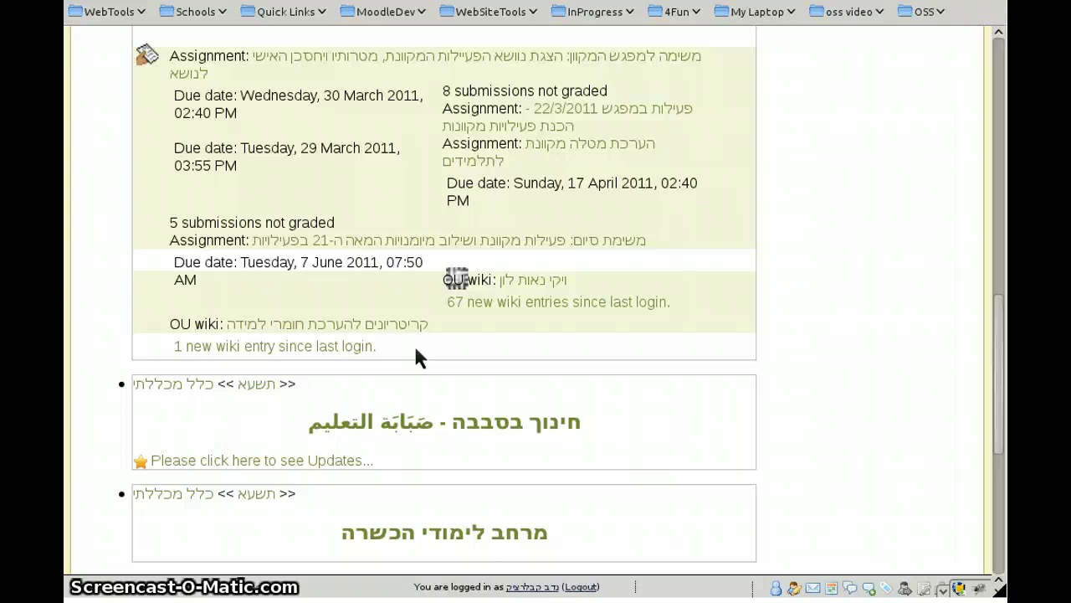
{"action": "scroll", "coordinate": [416, 348], "scroll_direction": "down", "scroll_amount": 5}
{"action": "scroll", "coordinate": [416, 345], "scroll_direction": "up", "scroll_amount": 10}
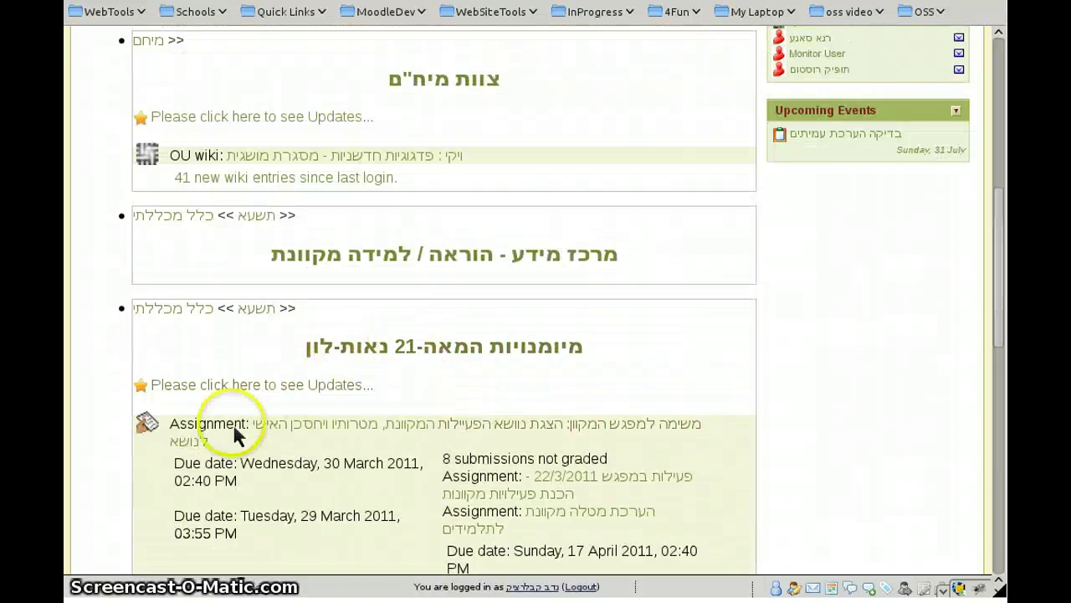
- Collapse the מיומנויות המאה-21 updates and the wiki updates under צוות מיח"ם
{"action": "left_click", "coordinate": [200, 385]}
{"action": "left_click", "coordinate": [235, 116]}
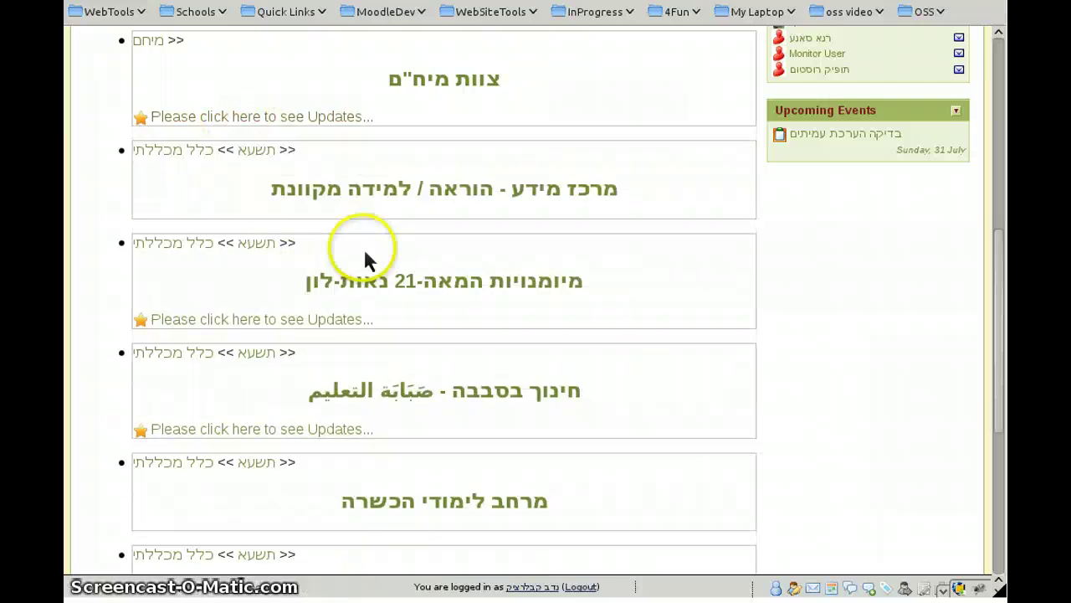
{"action": "scroll", "coordinate": [653, 435], "scroll_direction": "up", "scroll_amount": 1}
- Drag the צוות מיח"ם course box to the top of the course list
{"action": "scroll", "coordinate": [653, 430], "scroll_direction": "up", "scroll_amount": 3}
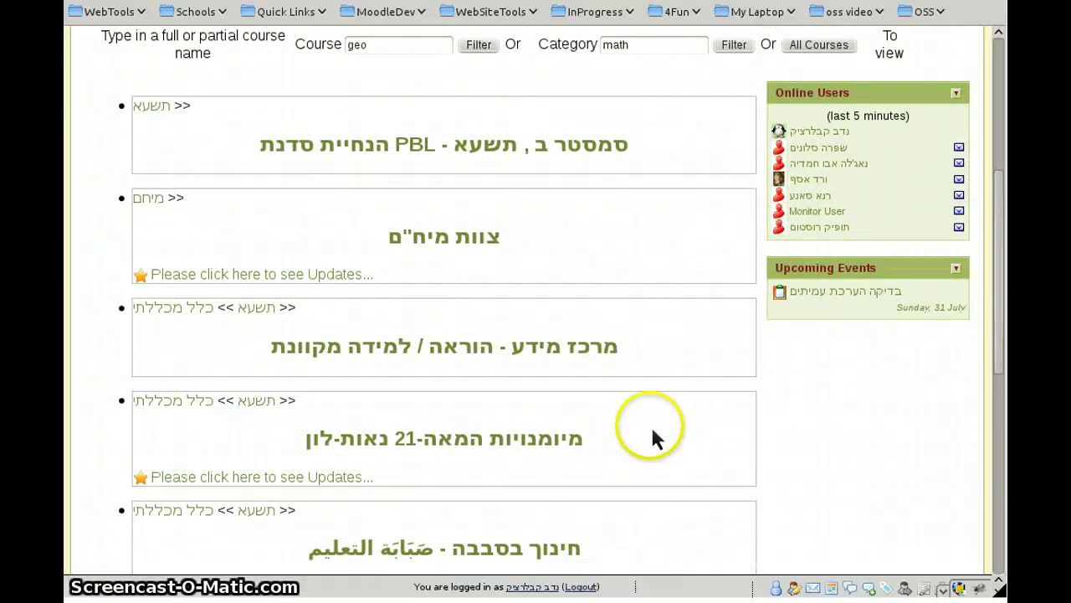
{"action": "left_click_drag", "start_coordinate": [206, 349], "coordinate": [224, 115]}
{"action": "left_click_drag", "start_coordinate": [269, 347], "coordinate": [282, 131]}
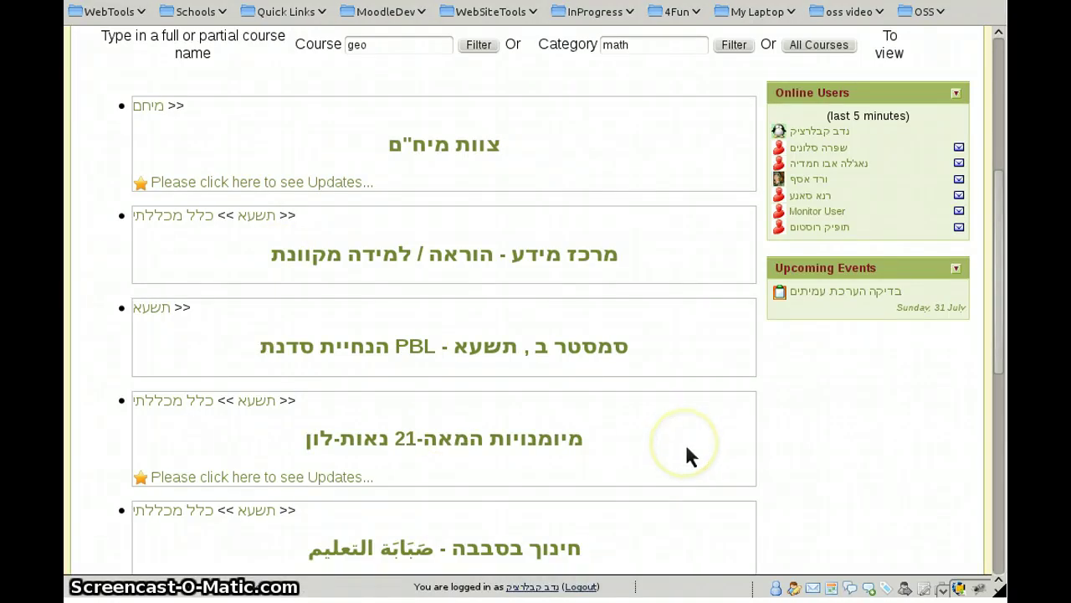
- Drag חינוך בסבבה above the PBL semester course
{"action": "scroll", "coordinate": [684, 447], "scroll_direction": "down", "scroll_amount": 5}
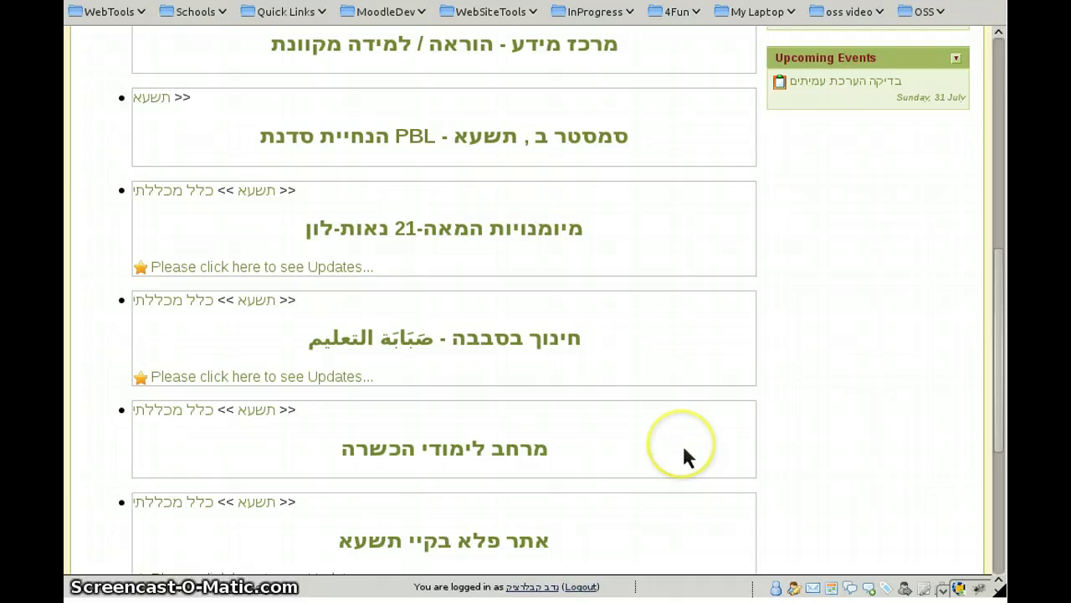
{"action": "left_click_drag", "start_coordinate": [663, 356], "coordinate": [656, 148]}
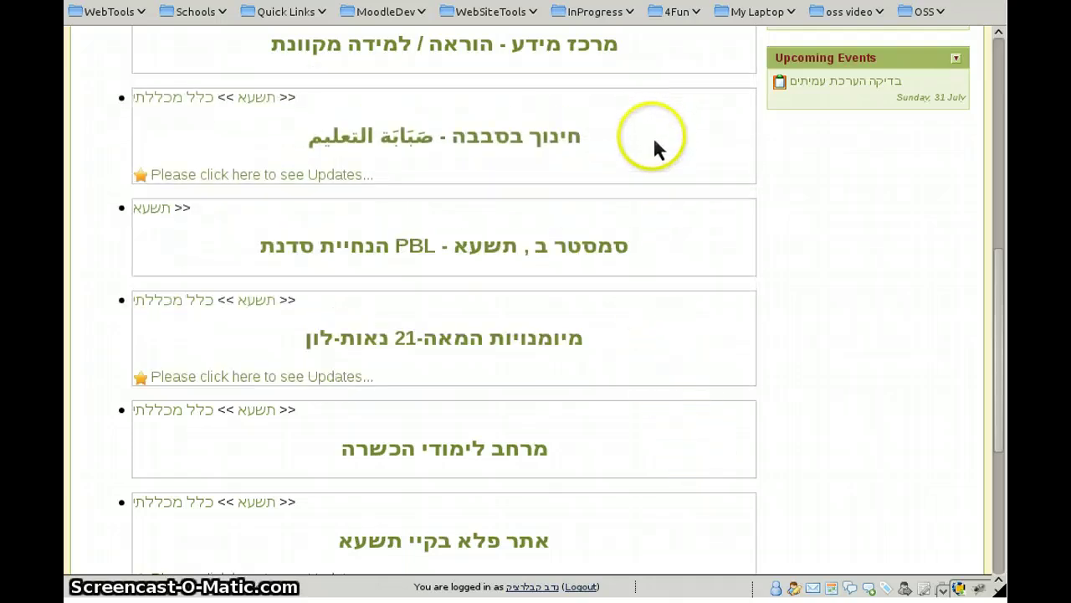
{"action": "scroll", "coordinate": [675, 319], "scroll_direction": "up", "scroll_amount": 2}
{"action": "scroll", "coordinate": [675, 336], "scroll_direction": "up", "scroll_amount": 6}
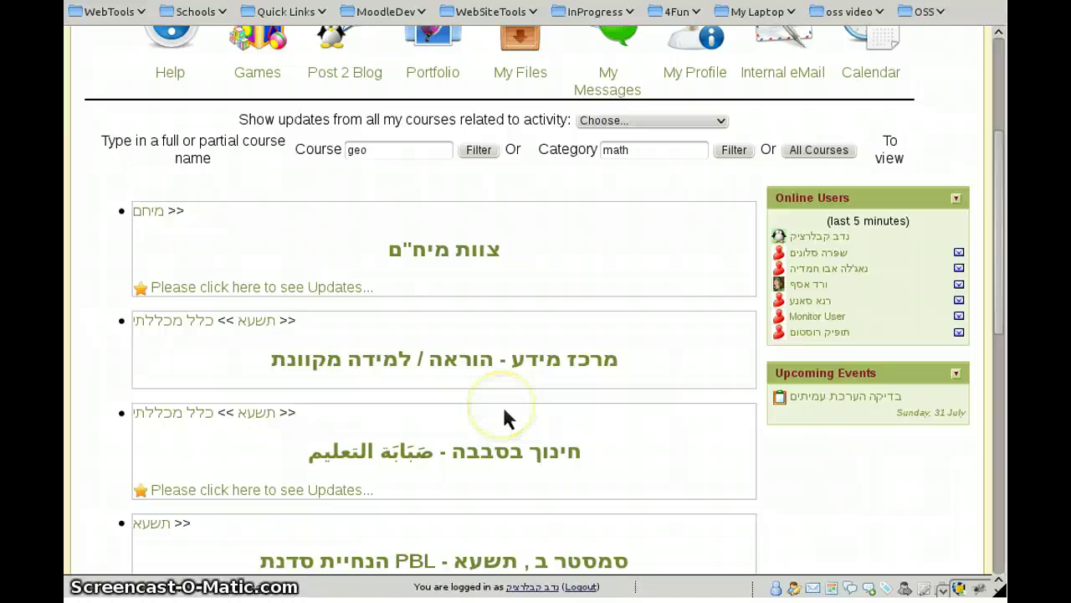
{"action": "mouse_move", "coordinate": [506, 416]}
{"action": "left_mouse_down"}
{"action": "mouse_move", "coordinate": [627, 406]}
{"action": "mouse_move", "coordinate": [649, 435]}
{"action": "mouse_move", "coordinate": [625, 409]}
{"action": "mouse_move", "coordinate": [627, 389]}
{"action": "mouse_move", "coordinate": [616, 403]}
{"action": "mouse_move", "coordinate": [659, 360]}
{"action": "left_mouse_up"}
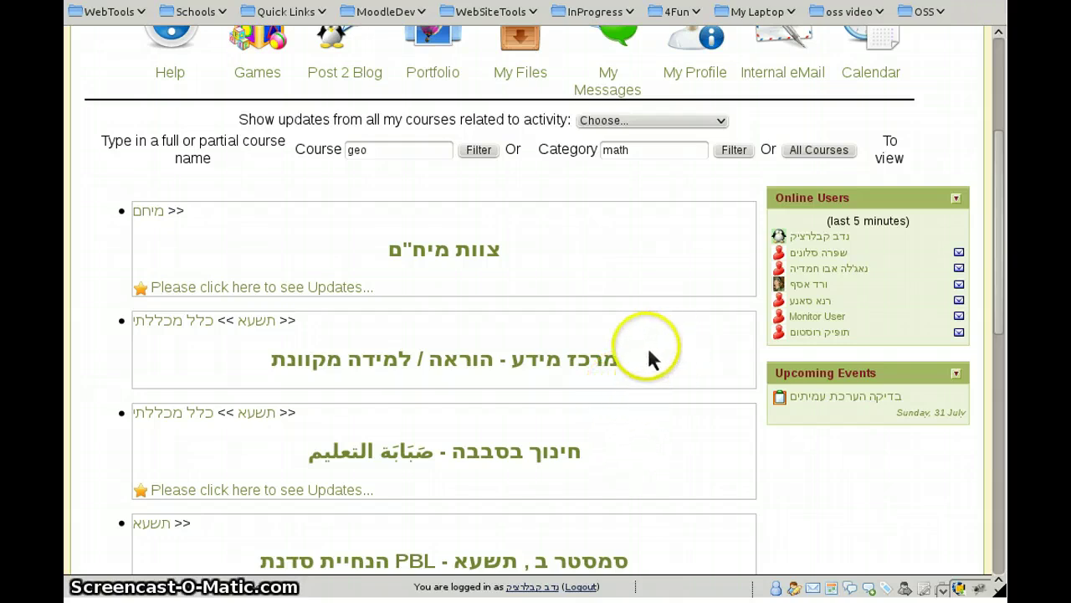
{"action": "scroll", "coordinate": [658, 348], "scroll_direction": "up", "scroll_amount": 5}
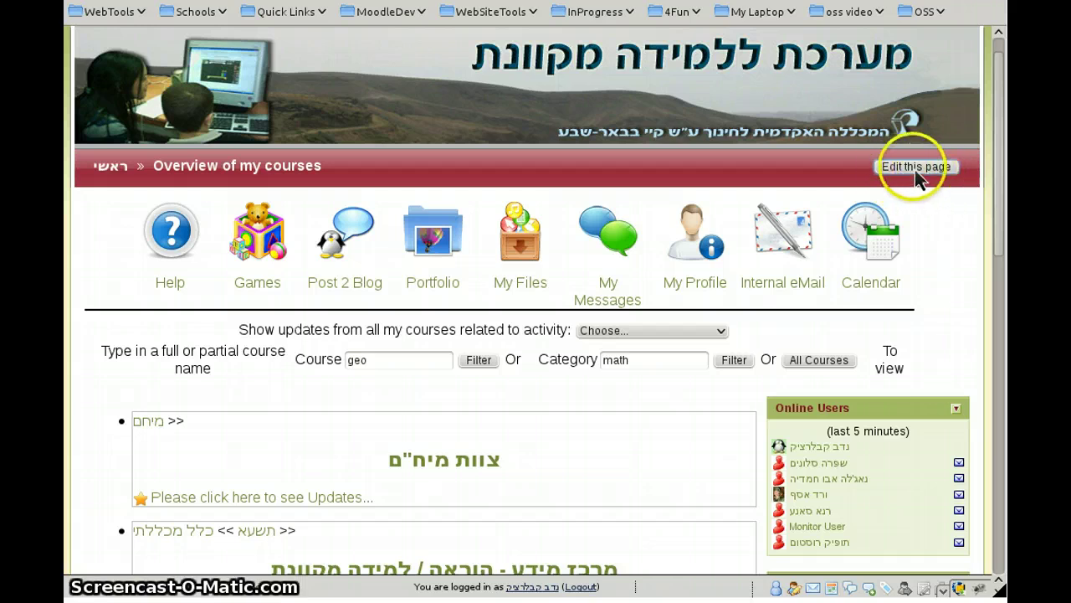
{"action": "scroll", "coordinate": [939, 217], "scroll_direction": "down", "scroll_amount": 5}
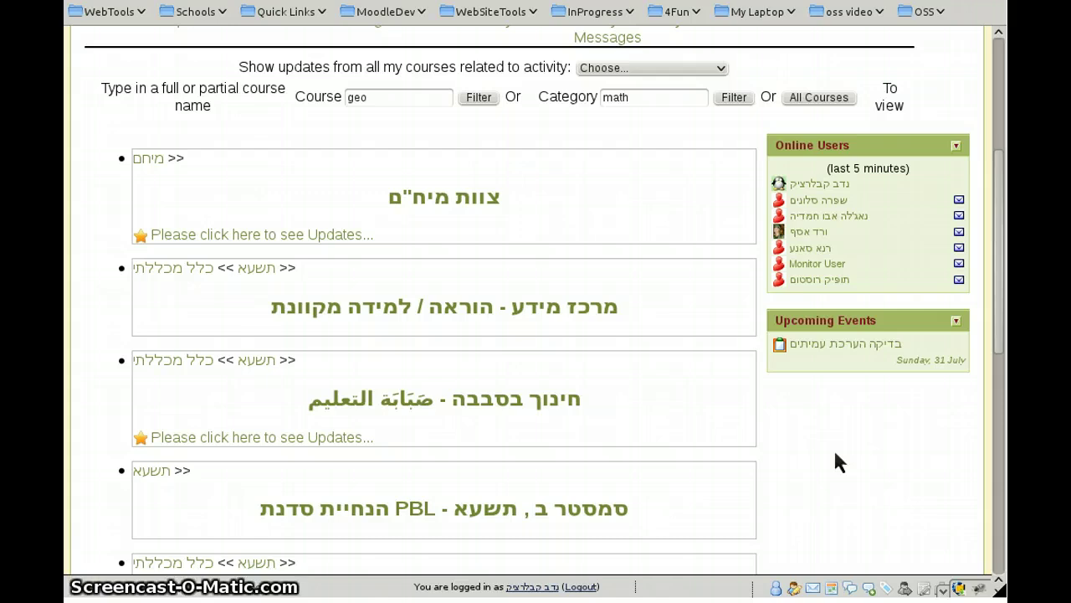
{"action": "scroll", "coordinate": [835, 456], "scroll_direction": "up", "scroll_amount": 6}
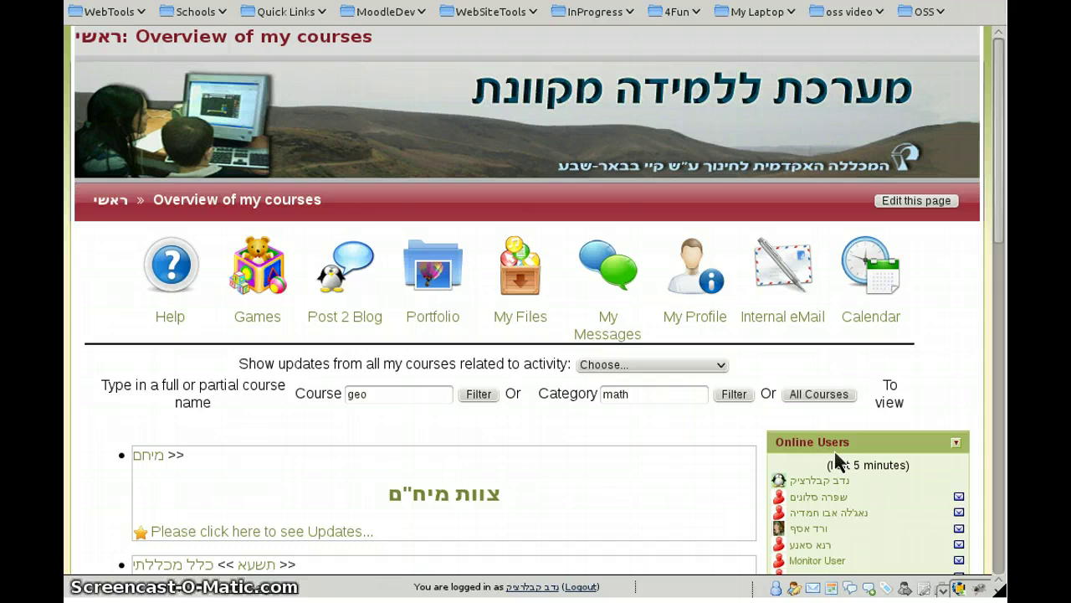
{"action": "left_click", "coordinate": [566, 478]}
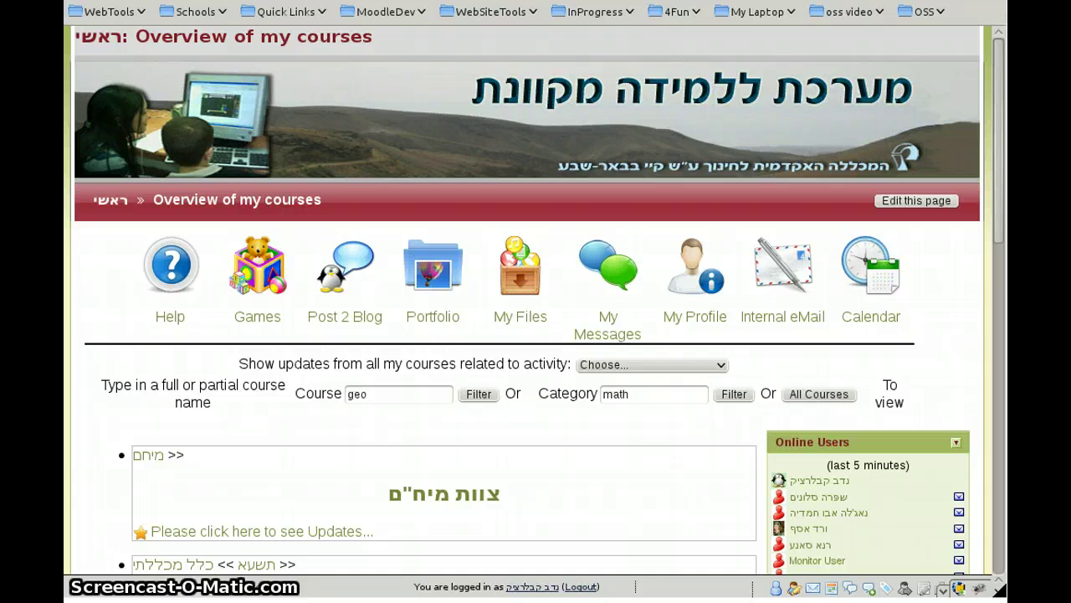
{"action": "left_click", "coordinate": [463, 408]}
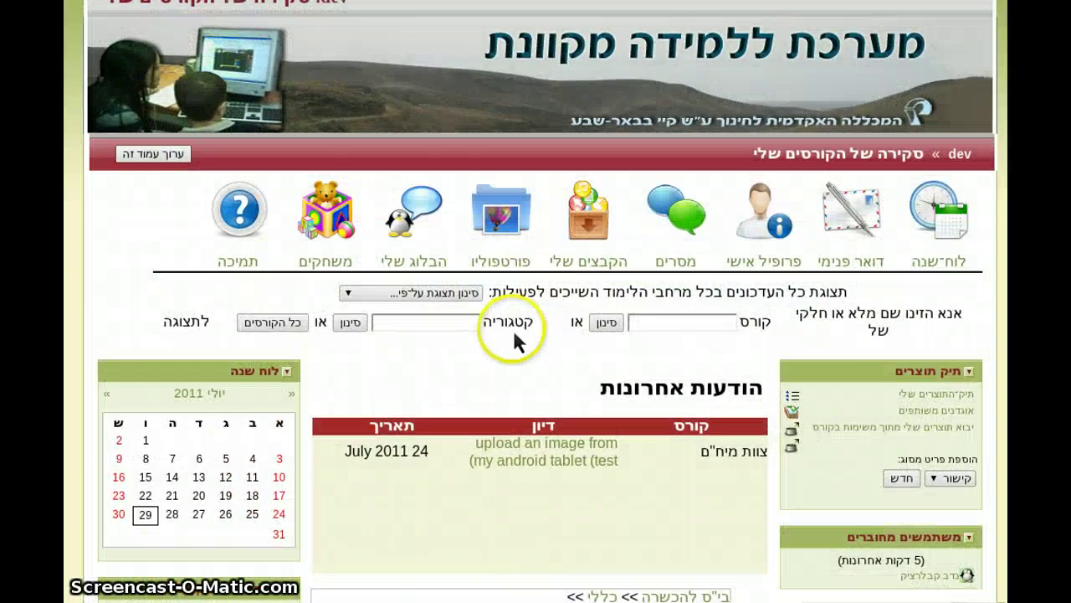
- Scroll to the Latest News block in the Hebrew layout and circle it with the annotation pen
{"action": "scroll", "coordinate": [623, 365], "scroll_direction": "down", "scroll_amount": 3}
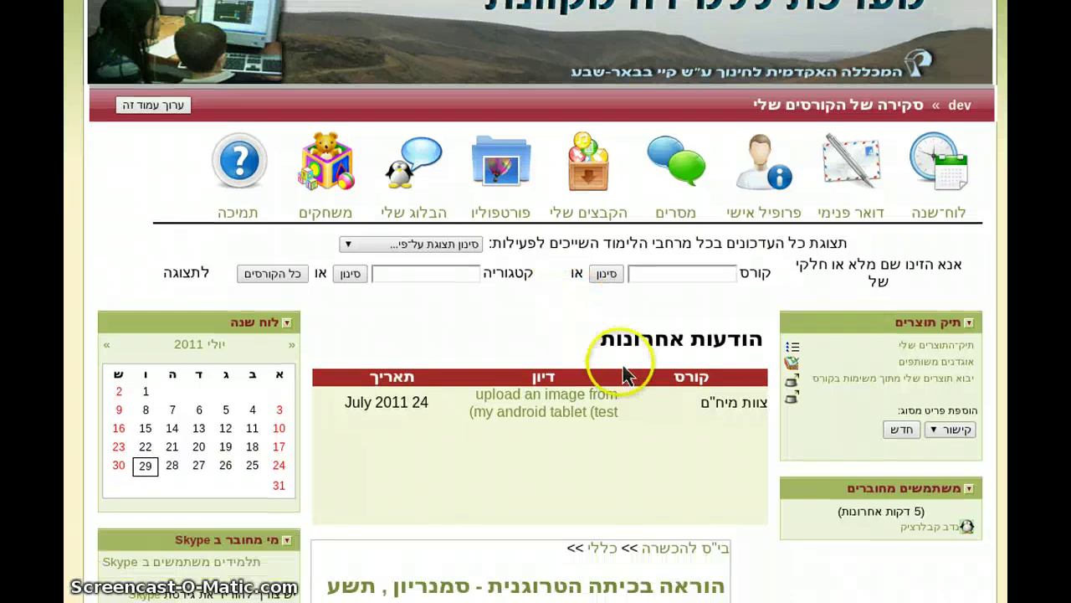
{"action": "scroll", "coordinate": [712, 395], "scroll_direction": "down", "scroll_amount": 2}
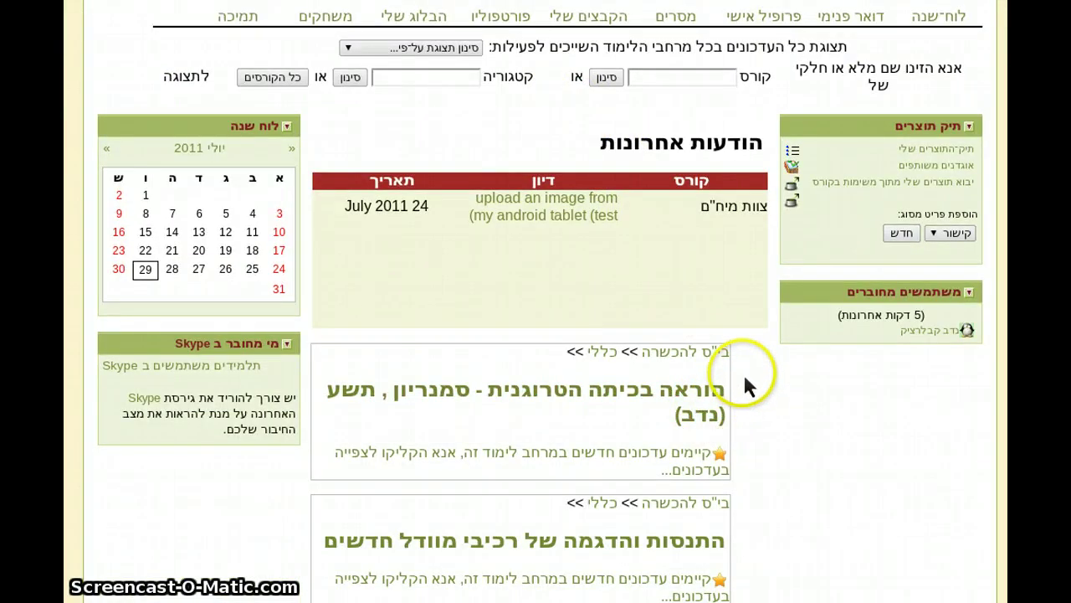
{"action": "mouse_move", "coordinate": [755, 341]}
{"action": "left_mouse_down"}
{"action": "mouse_move", "coordinate": [791, 226]}
{"action": "mouse_move", "coordinate": [775, 165]}
{"action": "mouse_move", "coordinate": [425, 139]}
{"action": "mouse_move", "coordinate": [322, 164]}
{"action": "mouse_move", "coordinate": [290, 237]}
{"action": "mouse_move", "coordinate": [327, 334]}
{"action": "mouse_move", "coordinate": [547, 352]}
{"action": "mouse_move", "coordinate": [762, 350]}
{"action": "mouse_move", "coordinate": [749, 340]}
{"action": "left_mouse_up"}
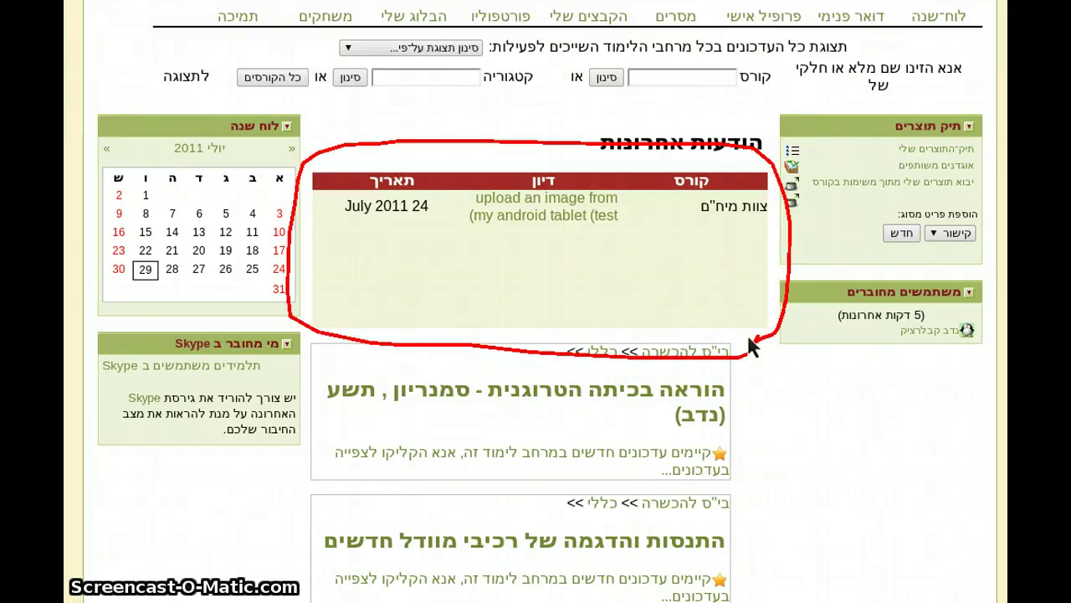
{"action": "left_click_drag", "start_coordinate": [728, 341], "coordinate": [566, 302]}
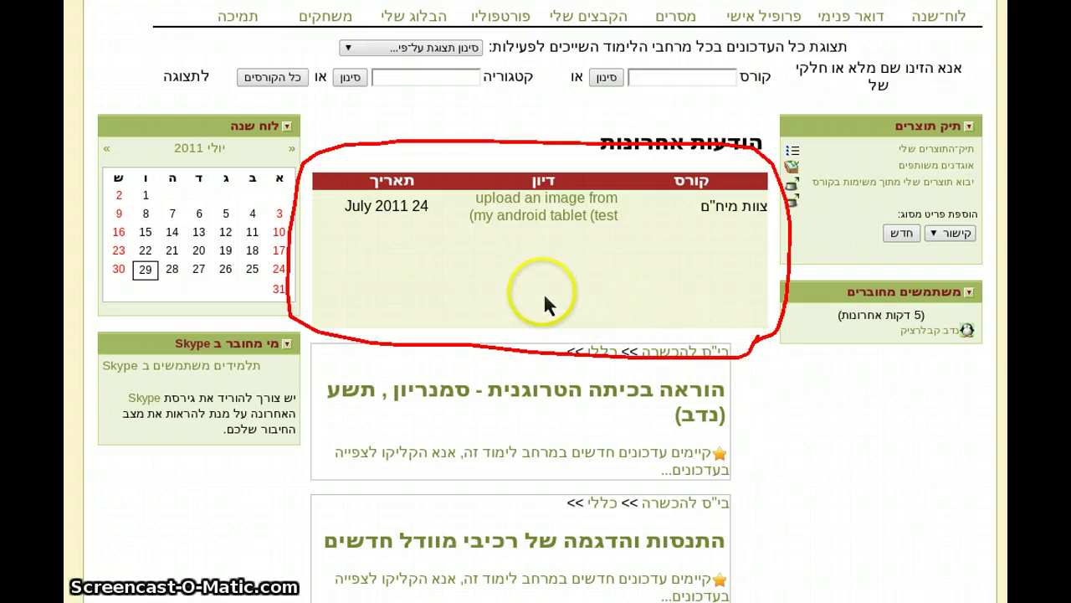